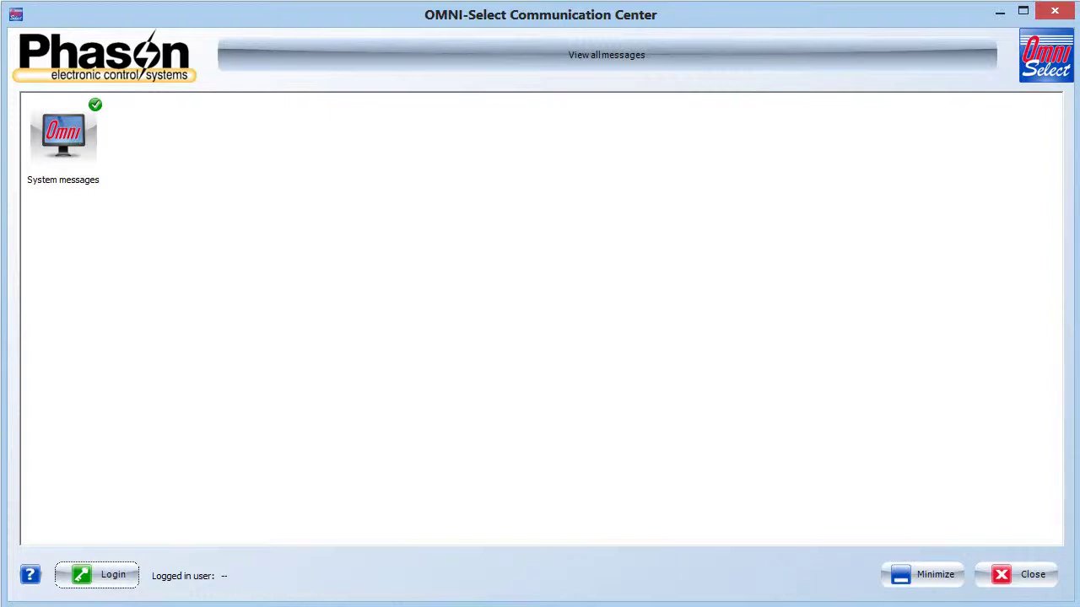
Log in as 'sysadmin' with its password and bring the main OMNI-Select window into focus.
left_click(113, 579)
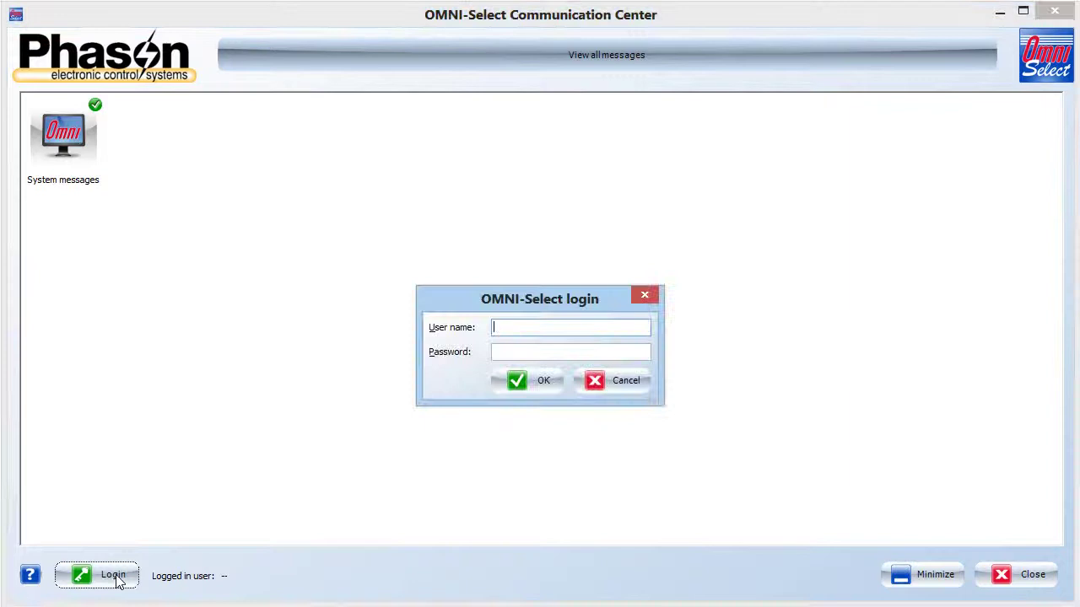
type("sysadm")
type("in")
key("Tab")
type("*")
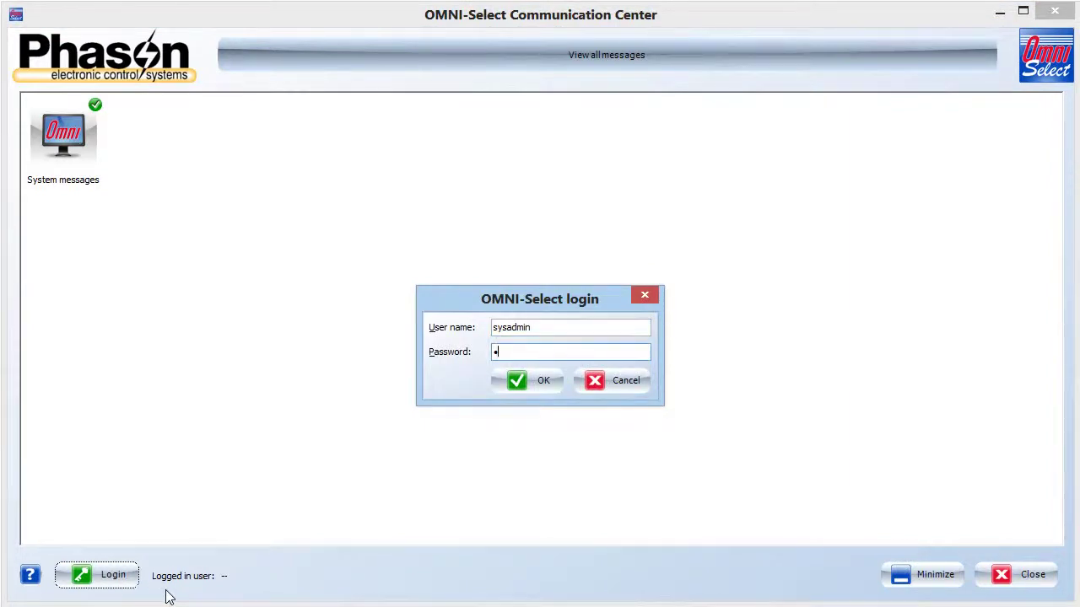
type("********")
left_click(518, 382)
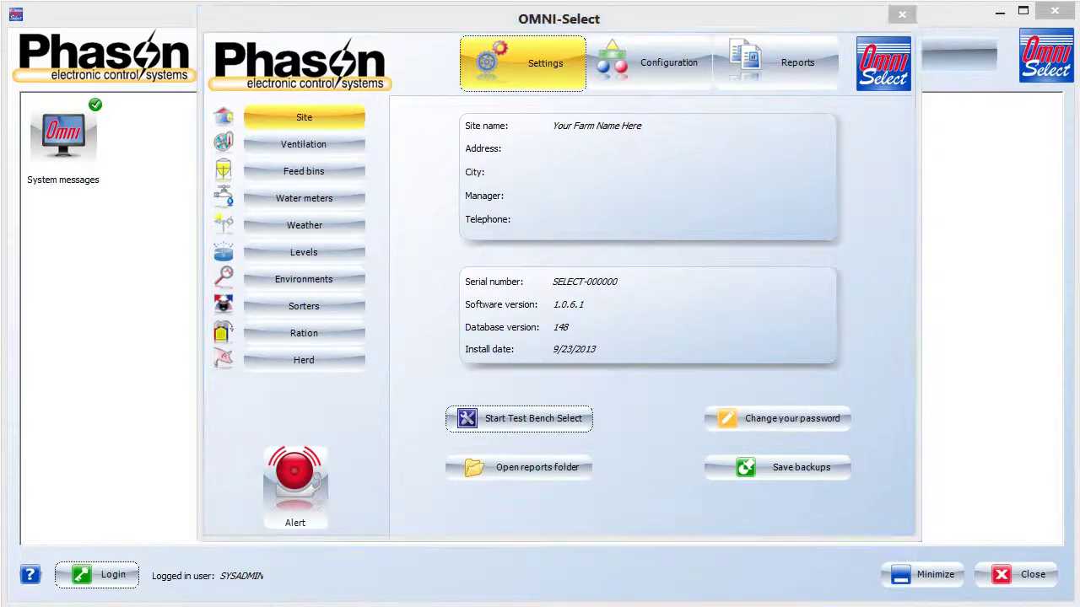
left_click(333, 123)
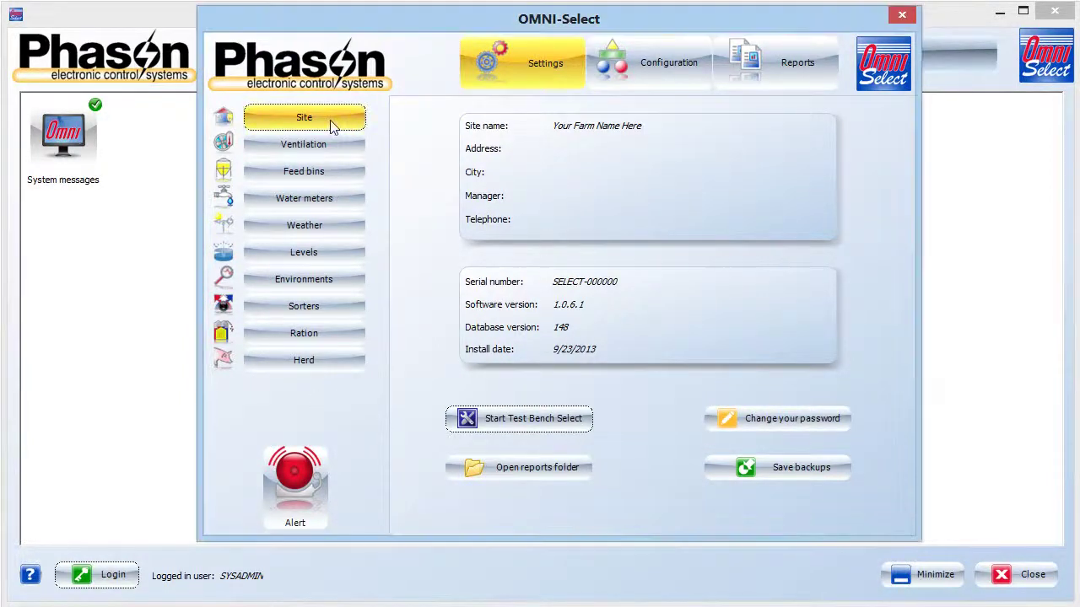
Launch Test Bench Select and change its serial port from COM6 to COM5.
left_click(517, 427)
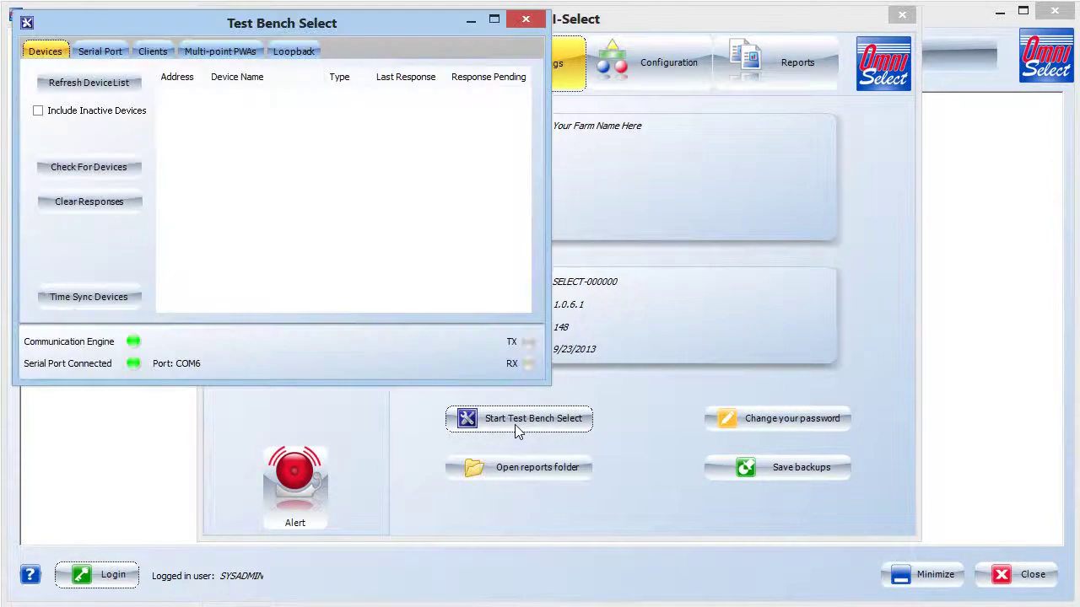
left_click(99, 52)
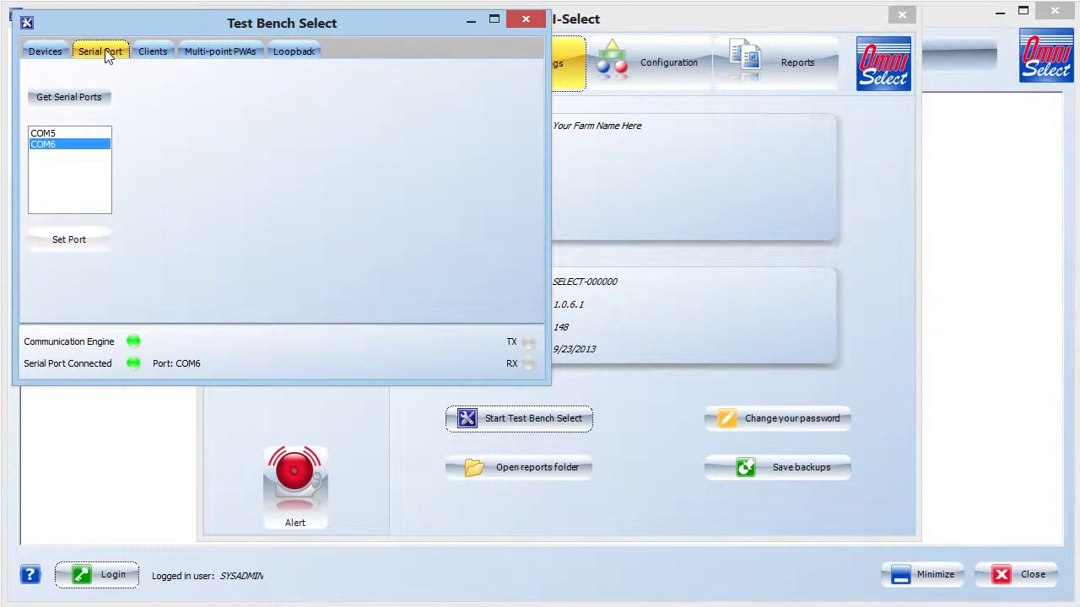
left_click(77, 101)
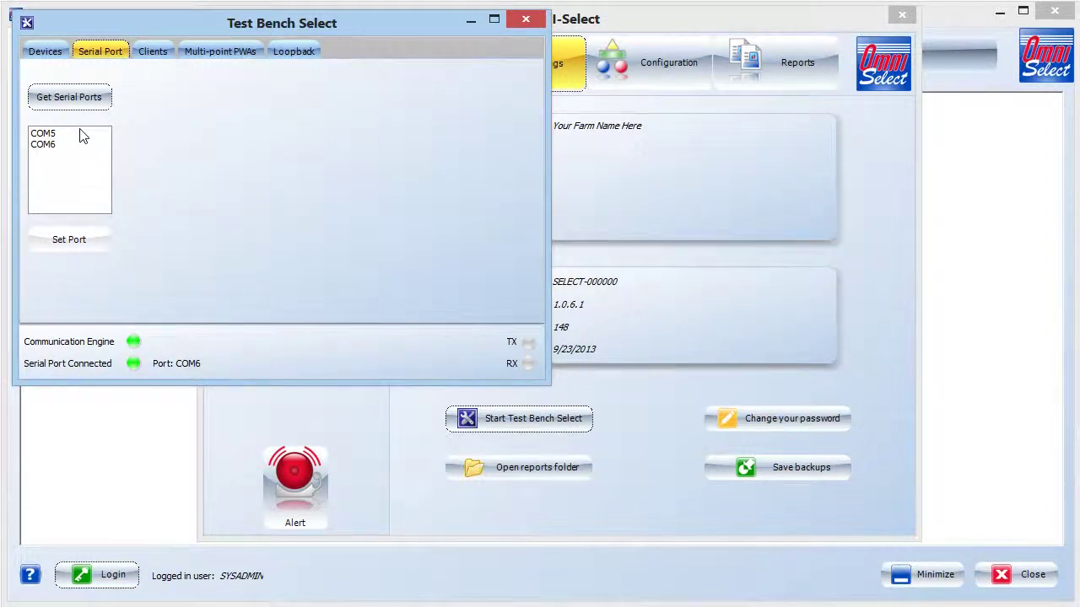
key("Down")
left_click(84, 101)
left_click(83, 103)
left_click(58, 135)
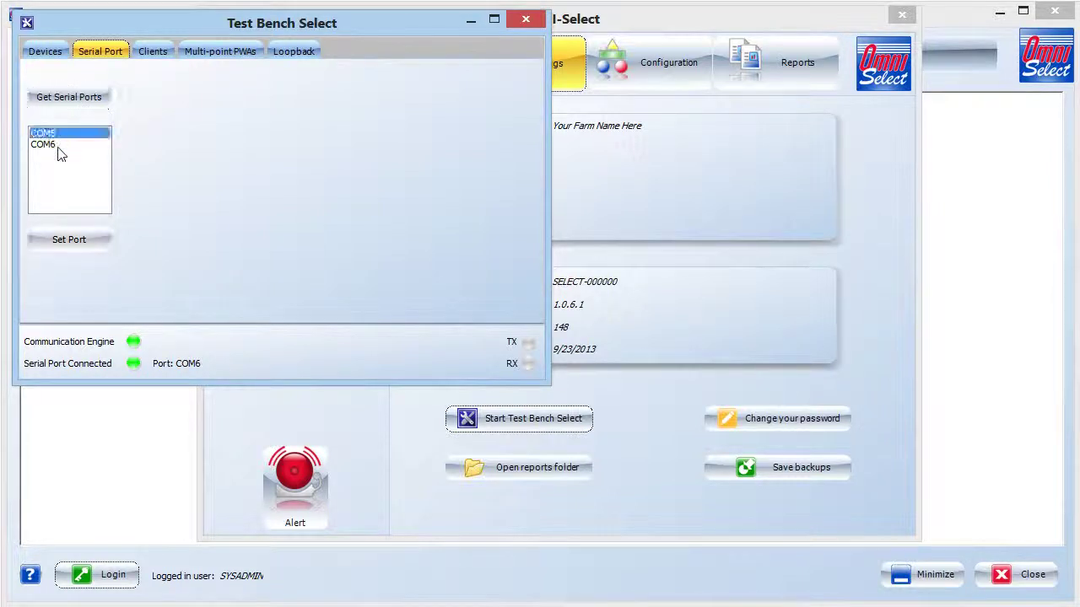
left_click(77, 244)
key("Tab")
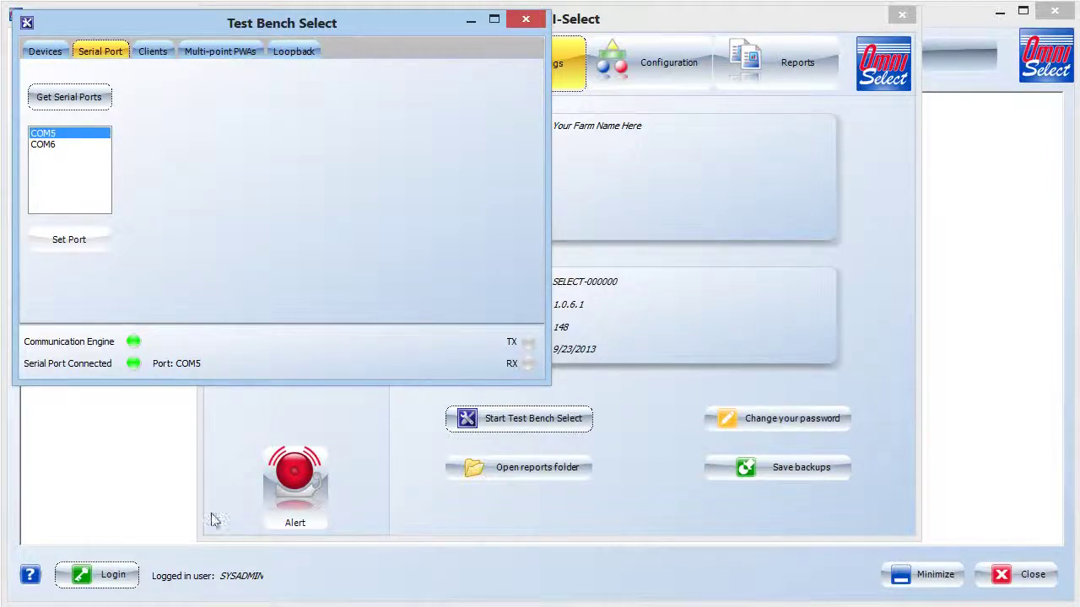
Add a building named 'Barn 1' in the Configuration building list.
left_click(470, 19)
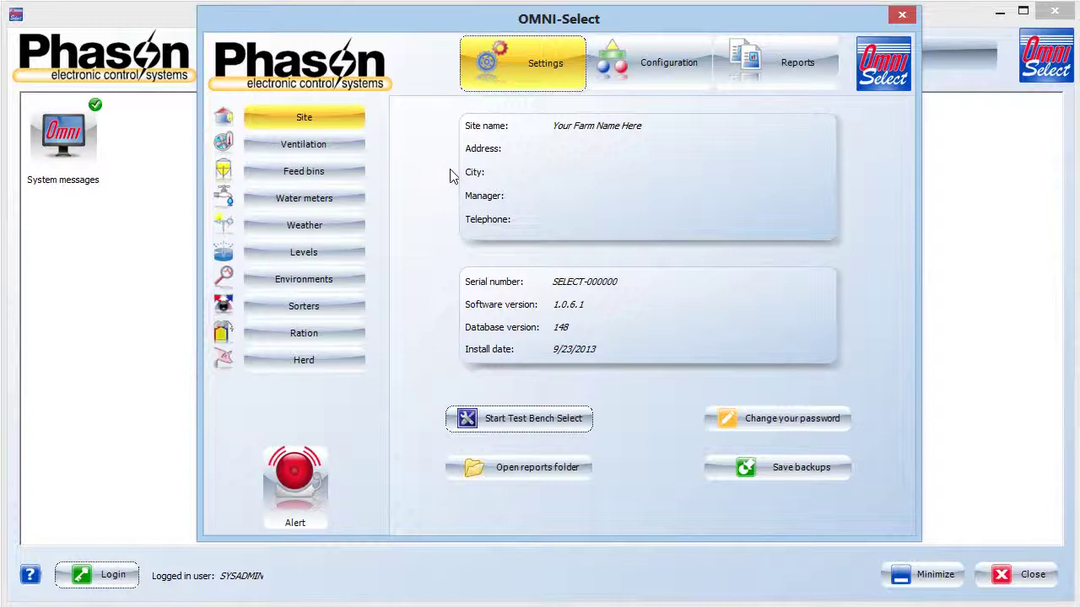
left_click(647, 66)
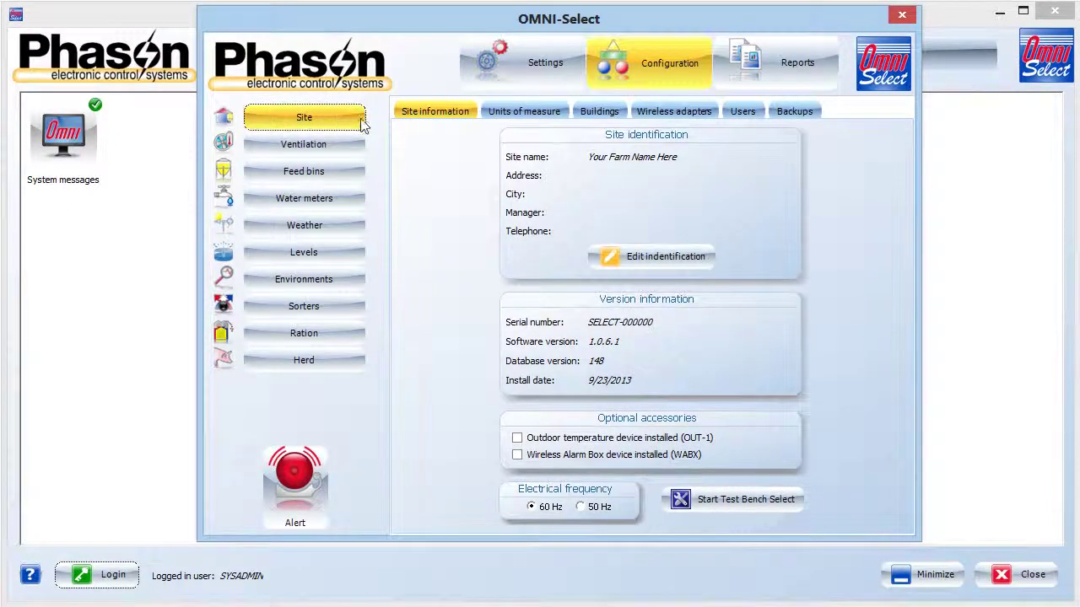
left_click(603, 115)
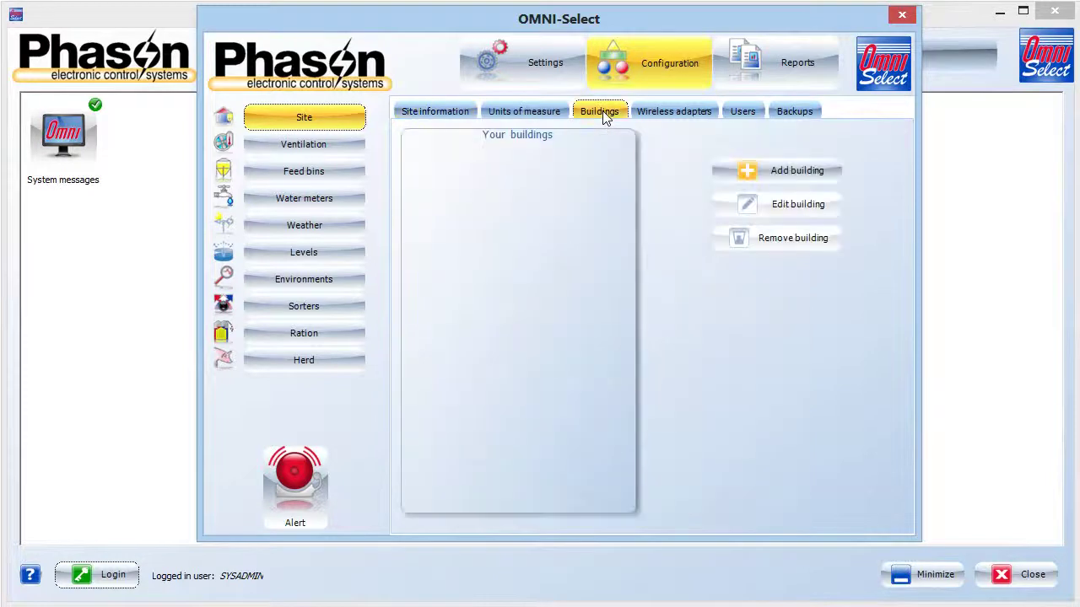
left_click(778, 173)
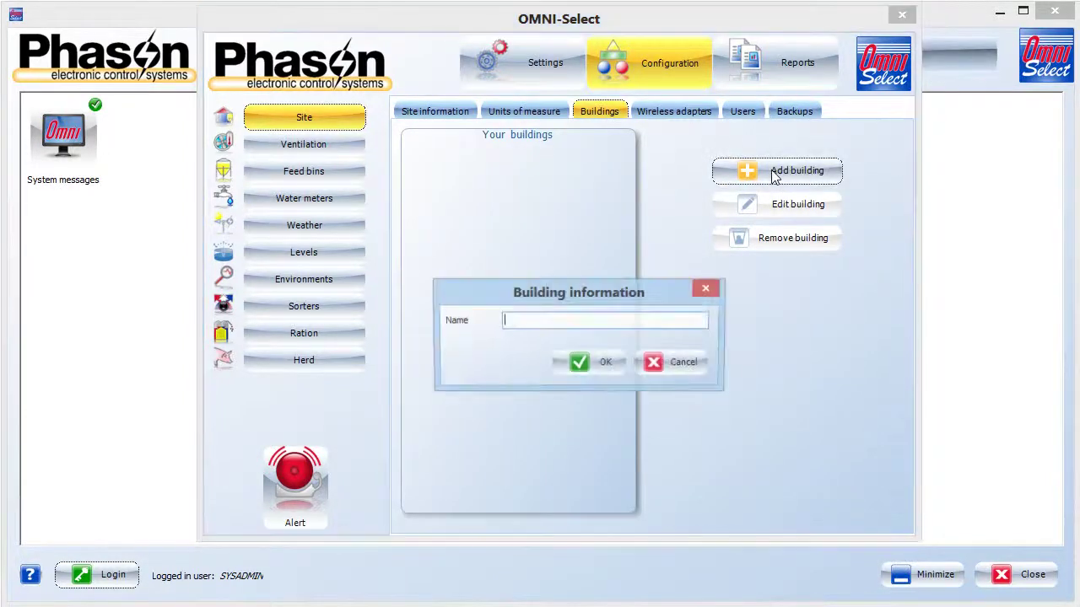
type("Ba")
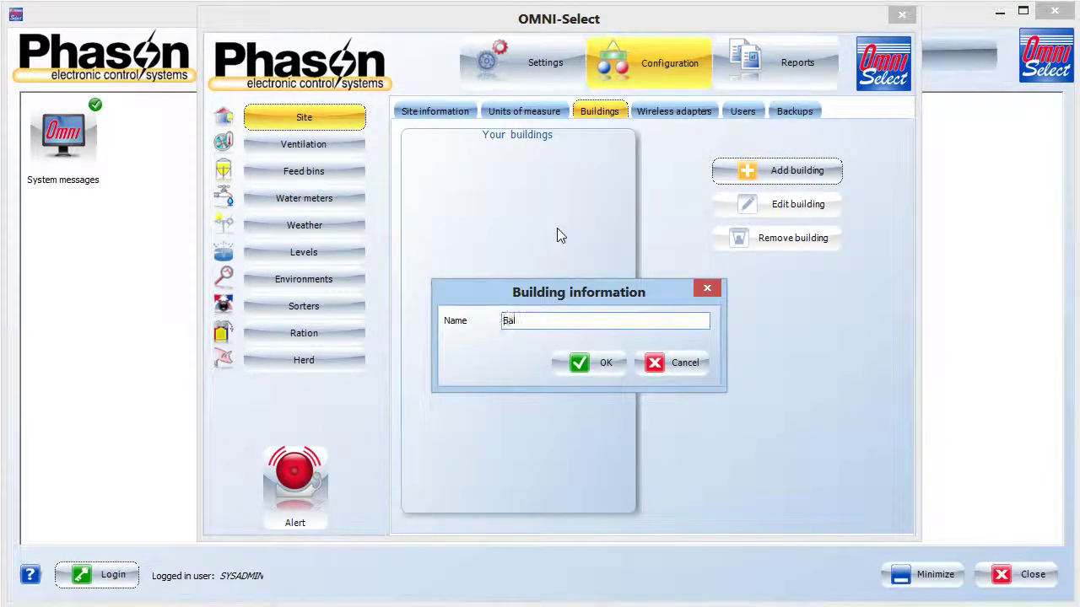
type("rn")
type(" 1")
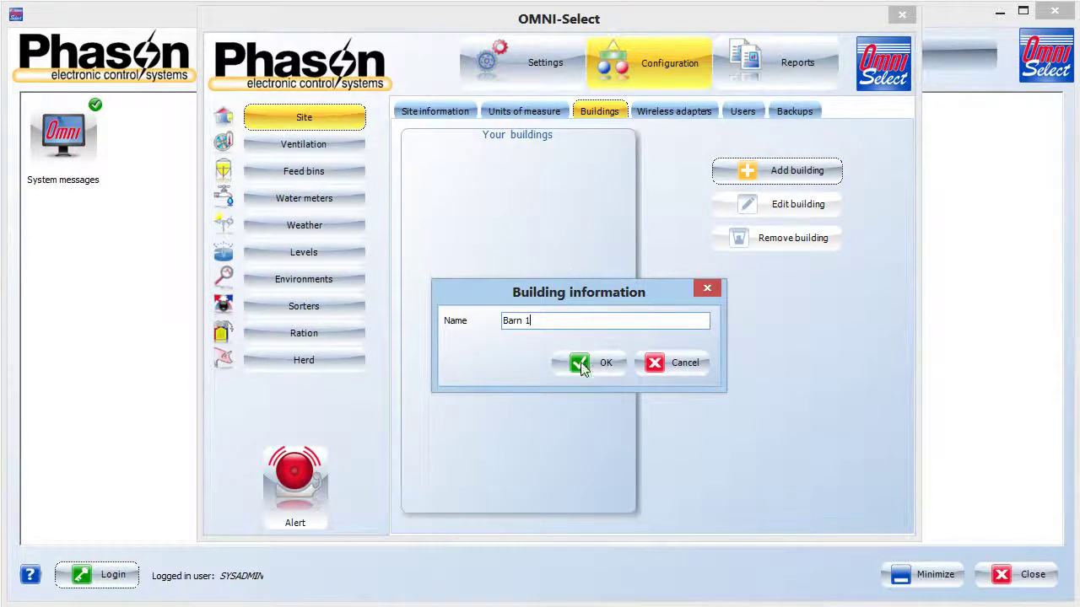
left_click(582, 364)
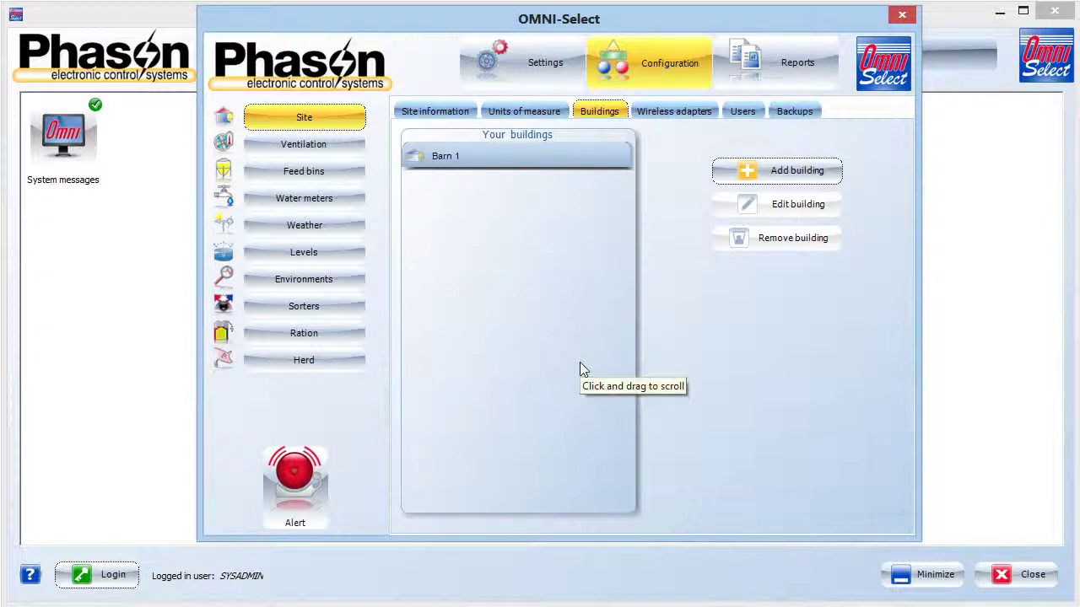
Add power block 'Room 1' at address 12000056, type PBx-11, in Barn 1.
left_click(320, 152)
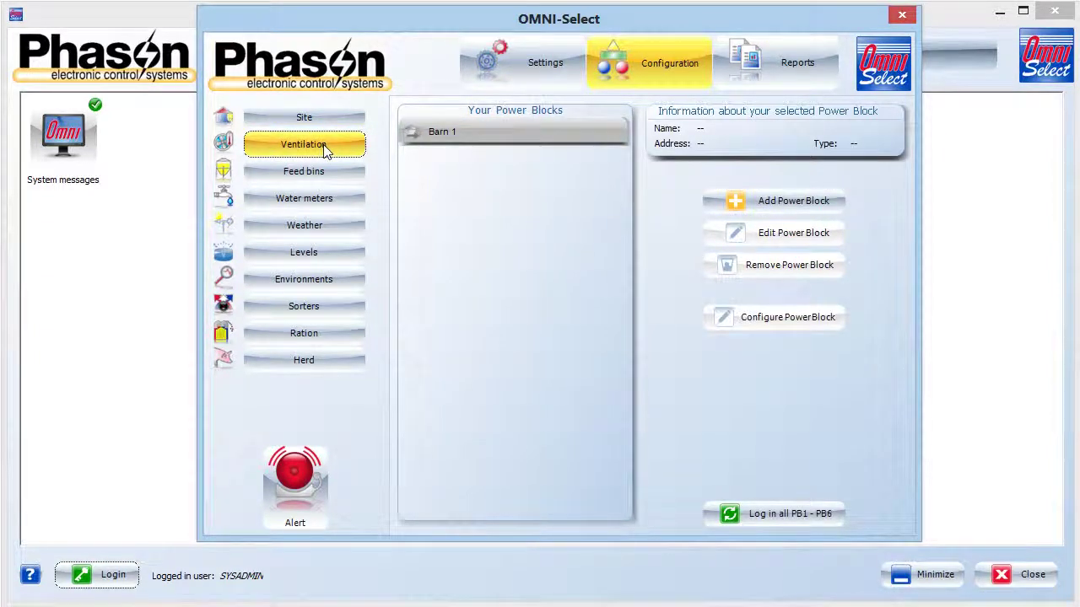
left_click(743, 201)
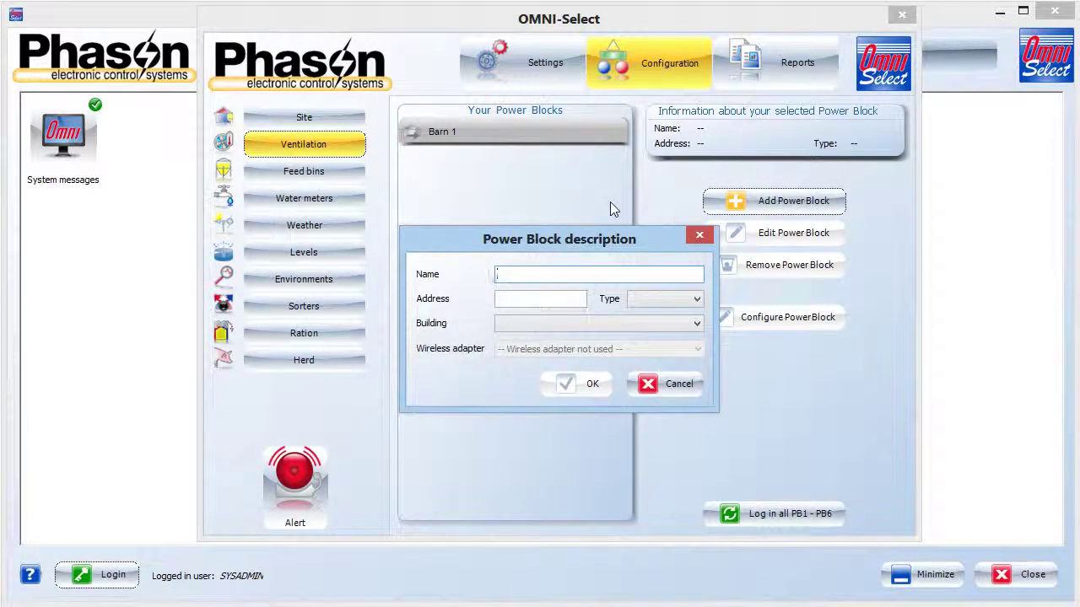
type("R")
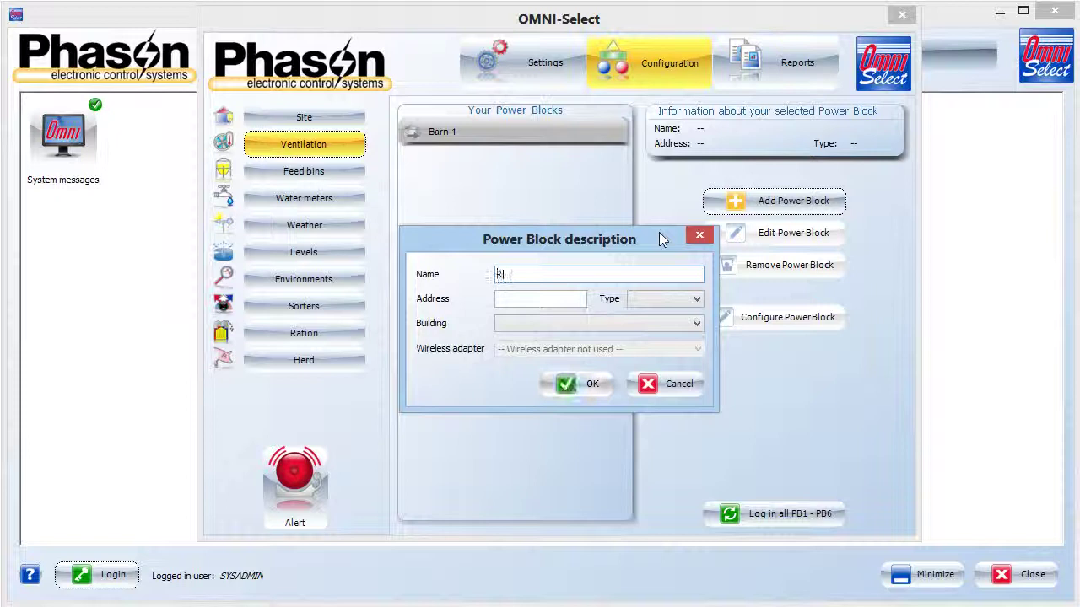
type("oom 1")
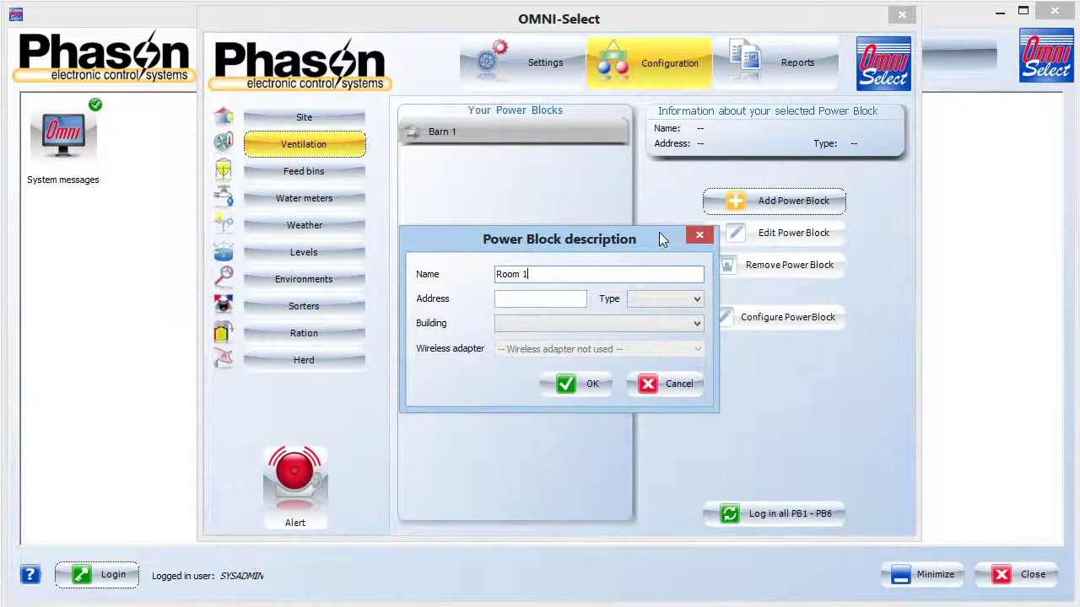
key("Tab")
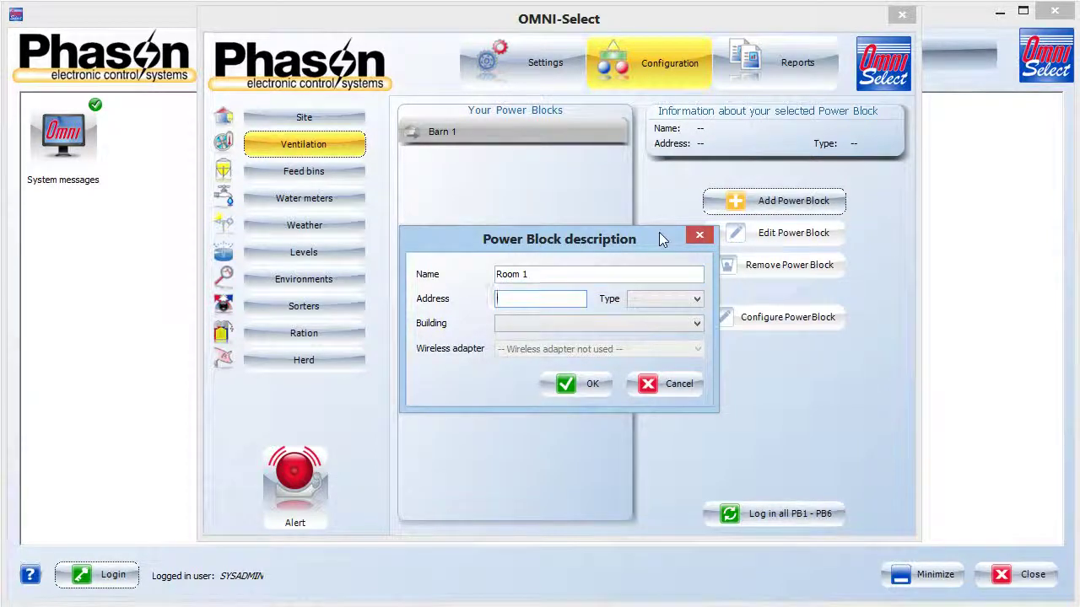
type("12")
type("00005")
type("6")
left_click(670, 300)
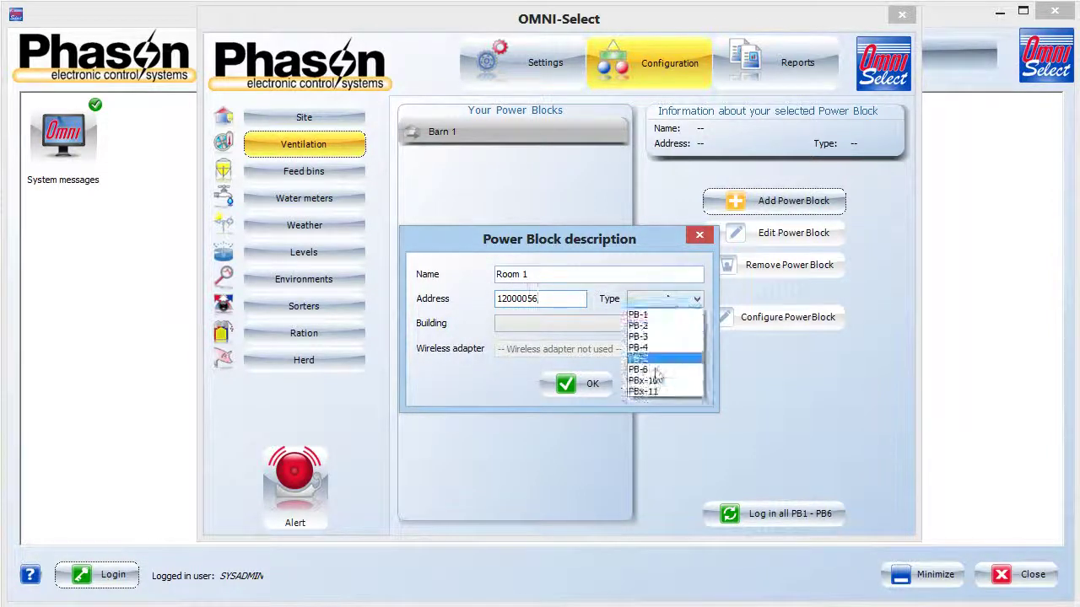
left_click(646, 391)
left_click(599, 323)
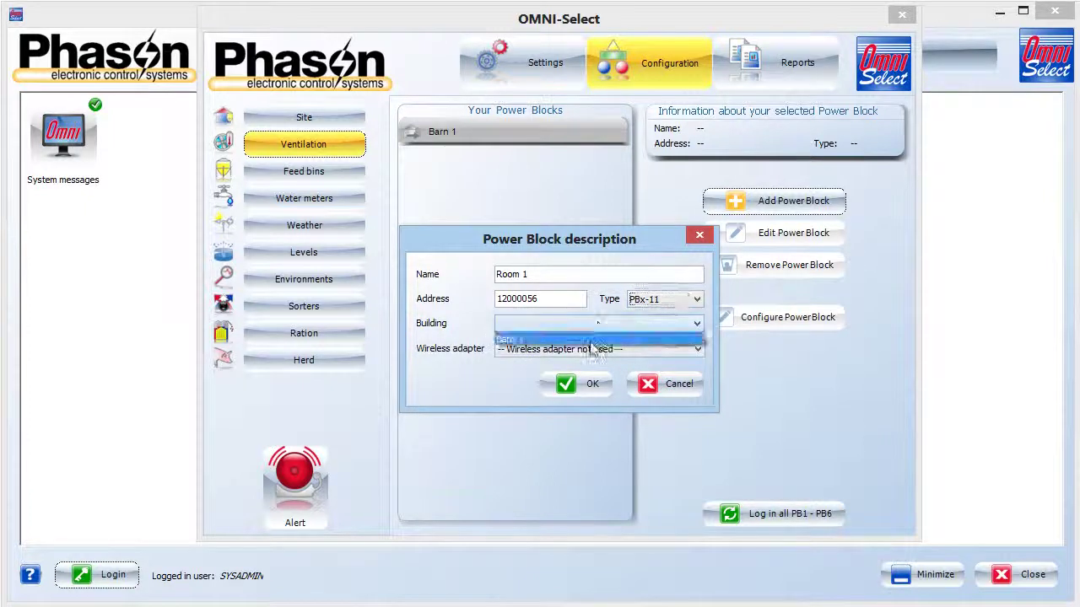
left_click(590, 340)
left_click(591, 384)
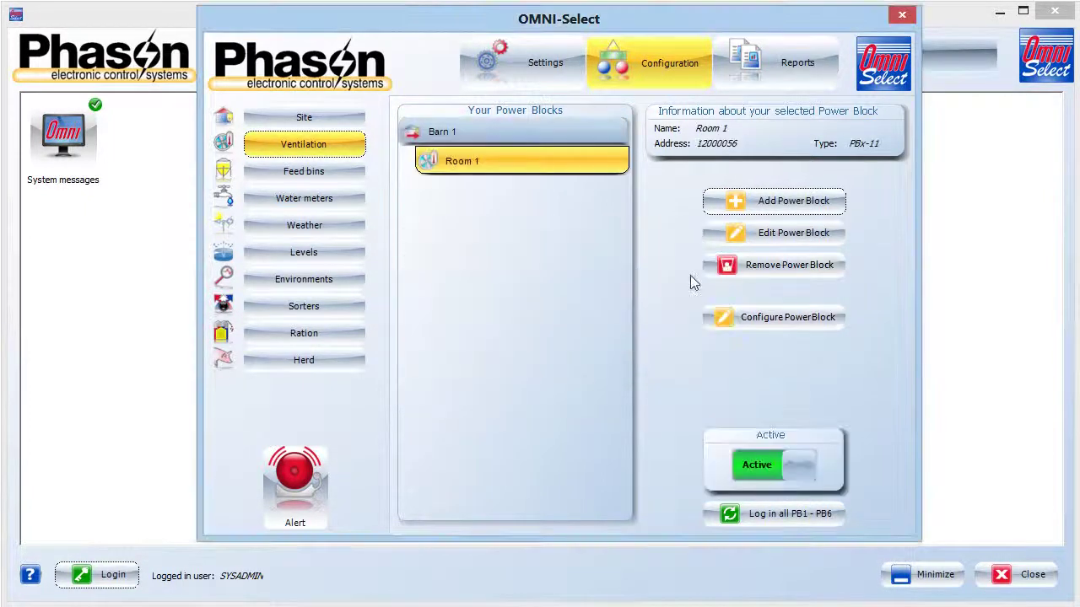
Add power block 'Room 2' at address 0572 with type PB-2.
left_click(737, 206)
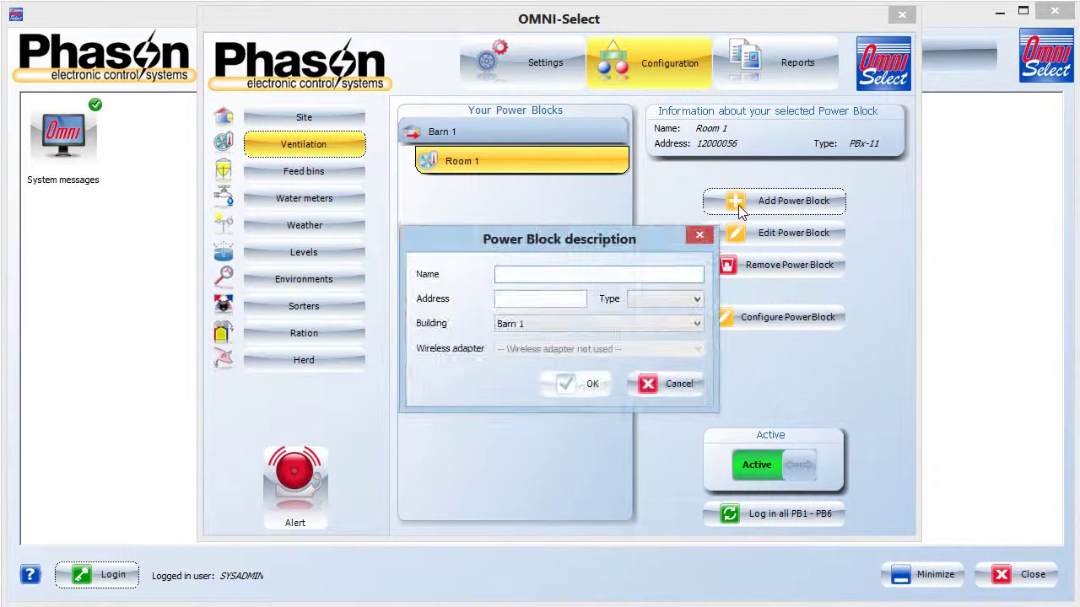
type("Room")
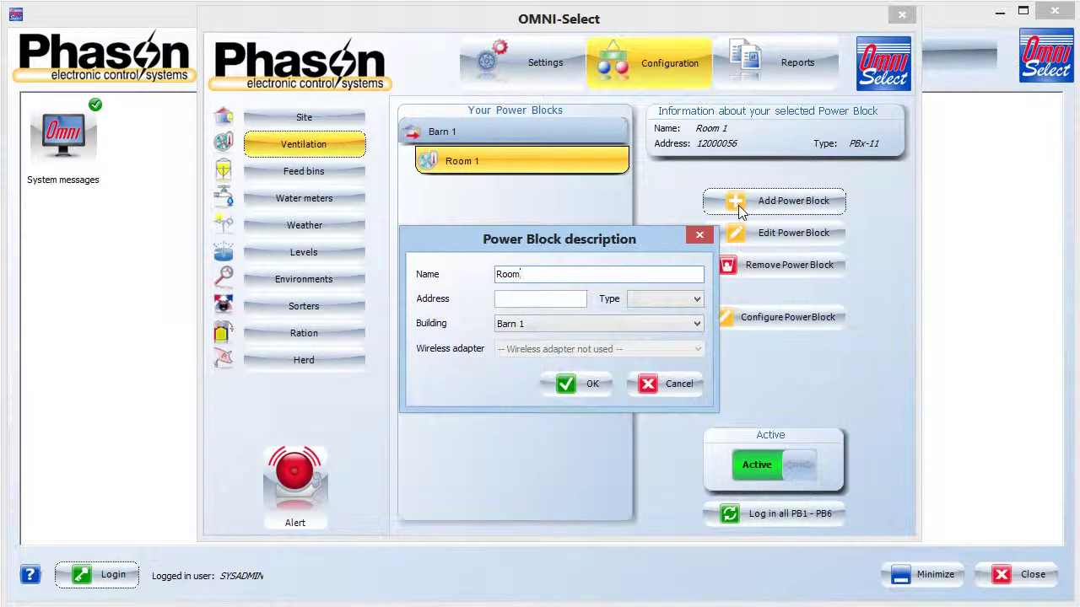
type(" 2")
key("Tab")
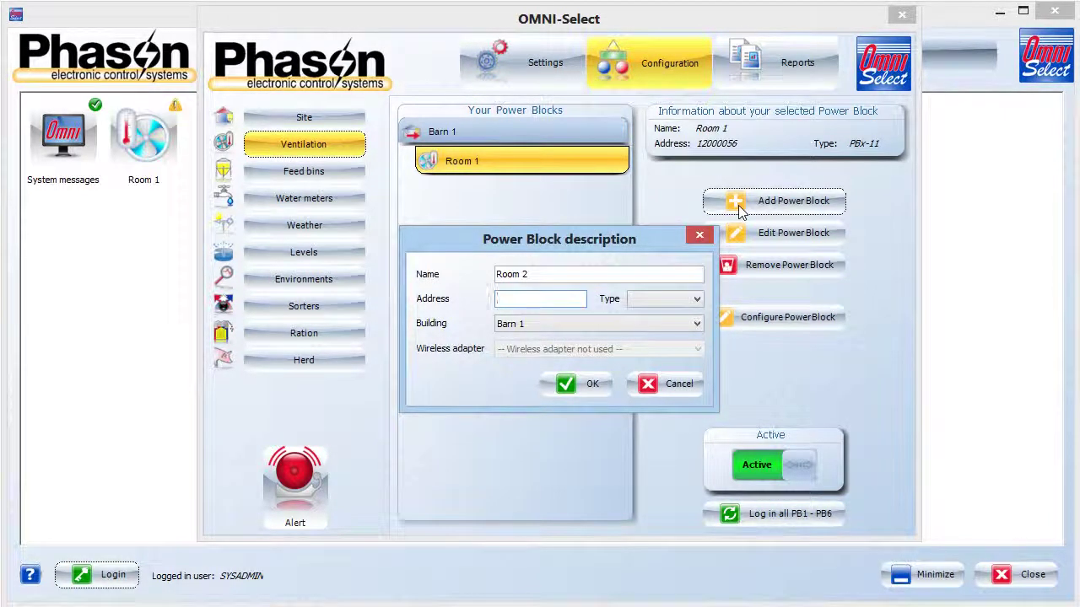
type("0572")
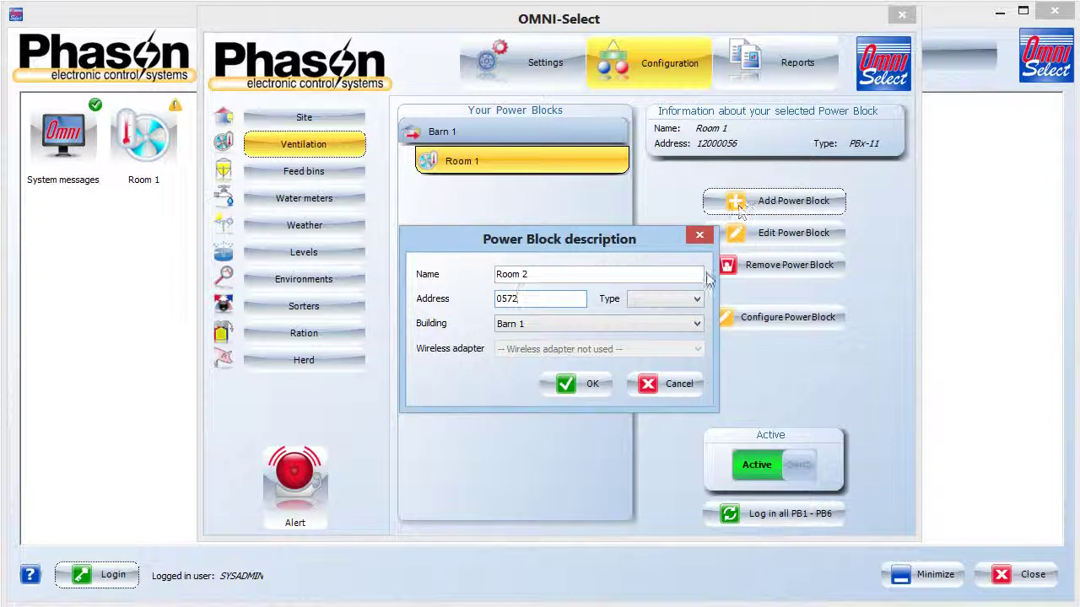
left_click(696, 298)
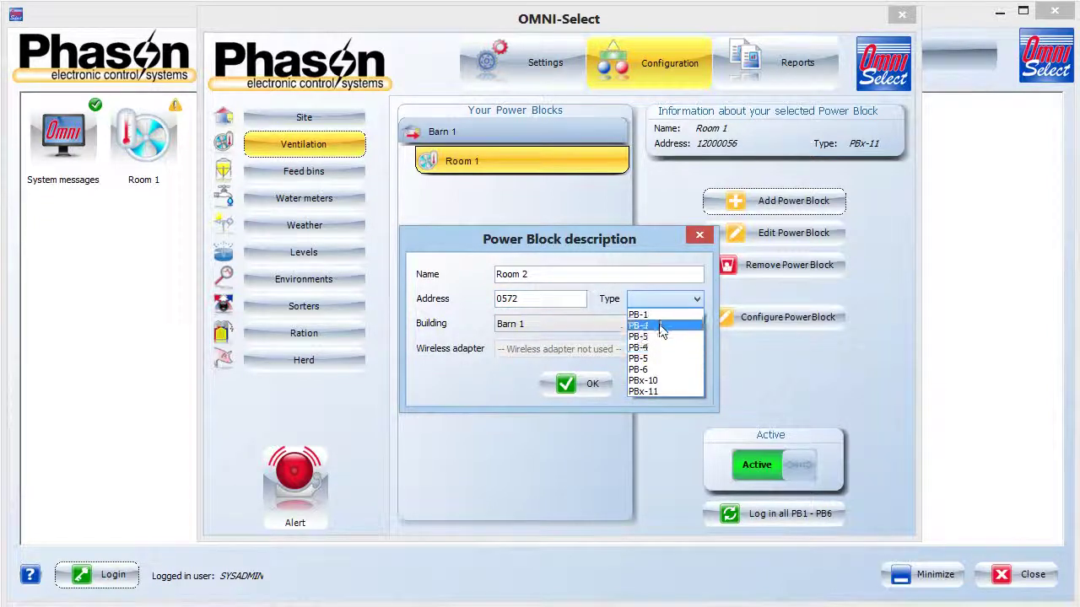
left_click(661, 328)
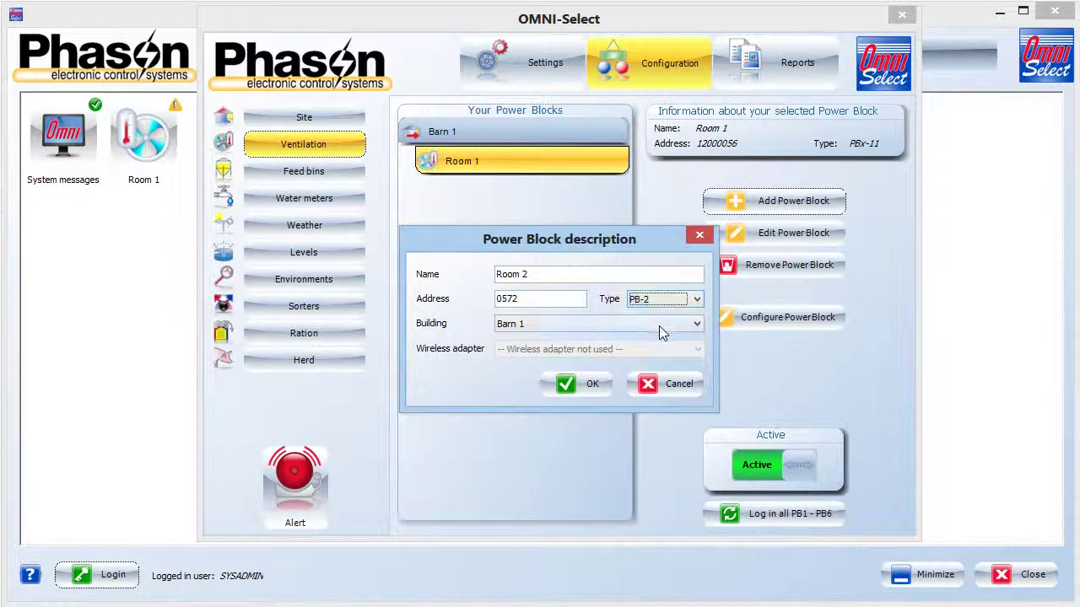
left_click(594, 383)
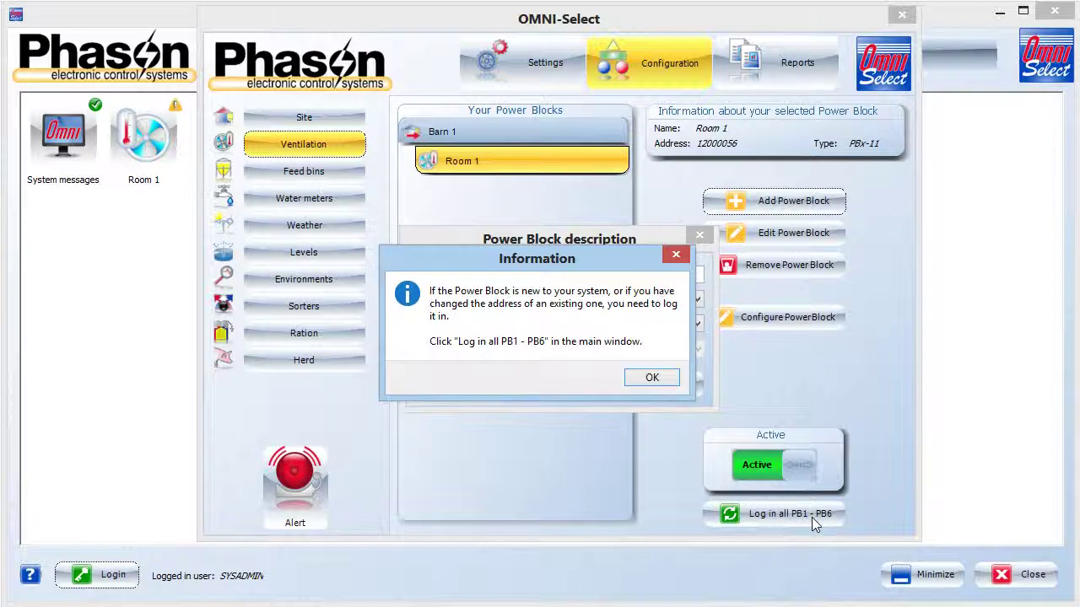
Dismiss the log-in reminder and log in all power blocks PB1–PB6.
left_click(648, 380)
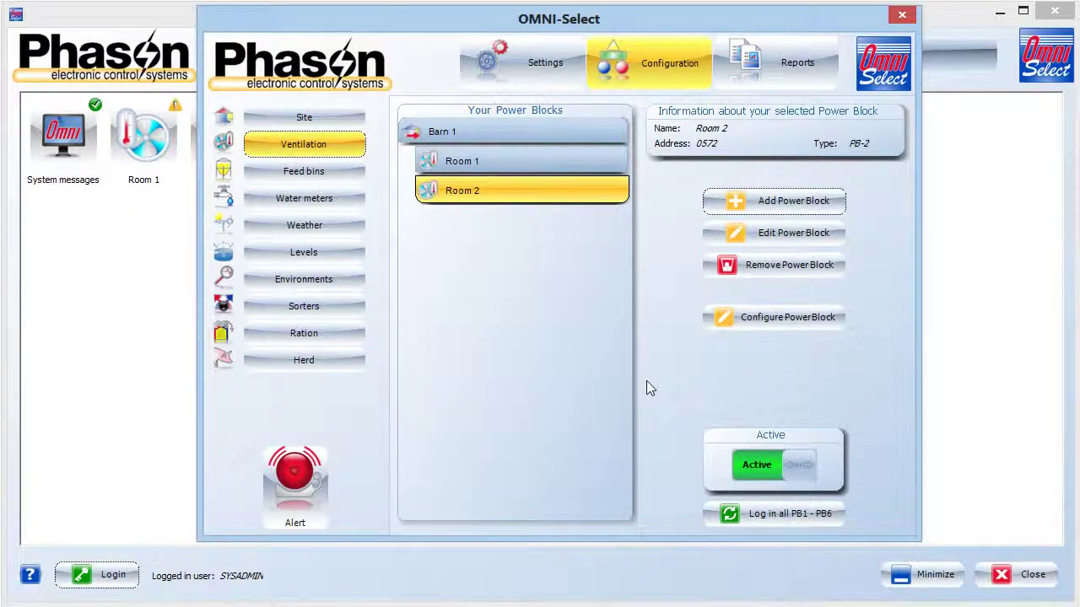
left_click(768, 521)
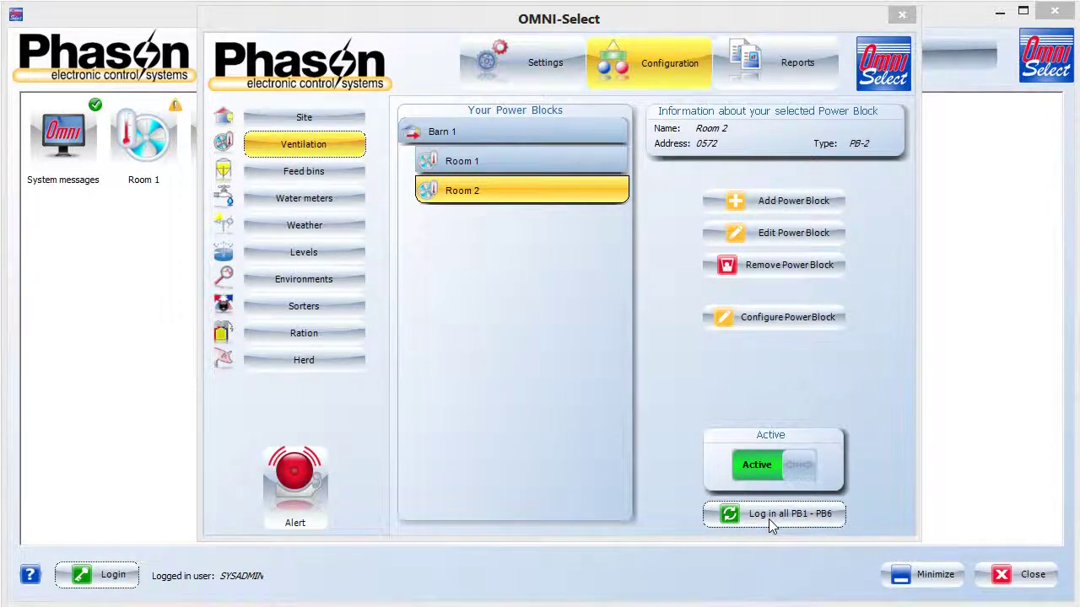
From Site, launch Test Bench Select, refresh the device list and check for Room 1 and Room 2.
left_click(532, 71)
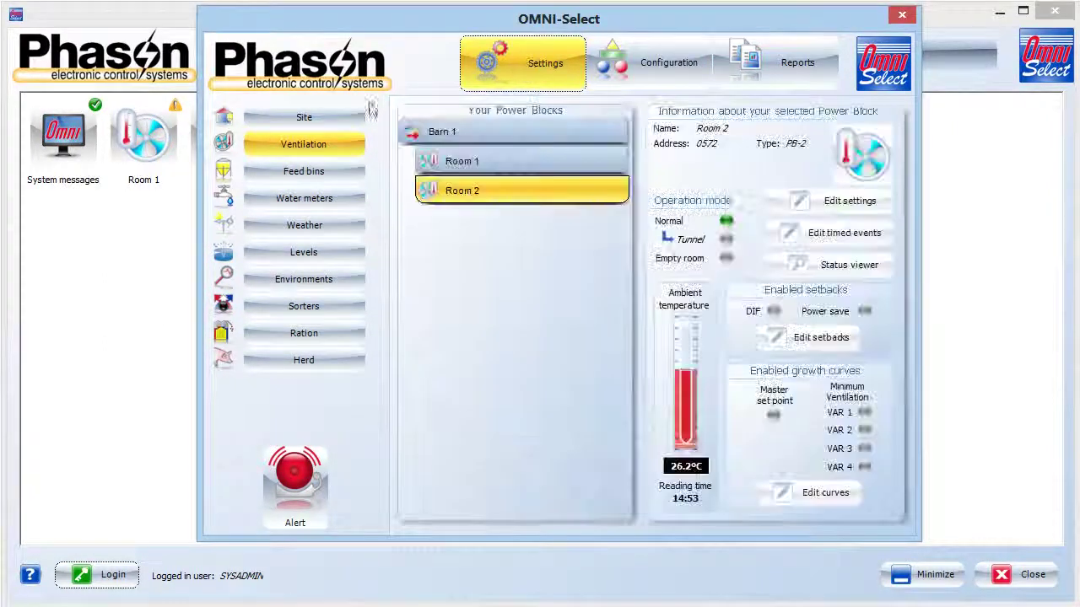
left_click(316, 119)
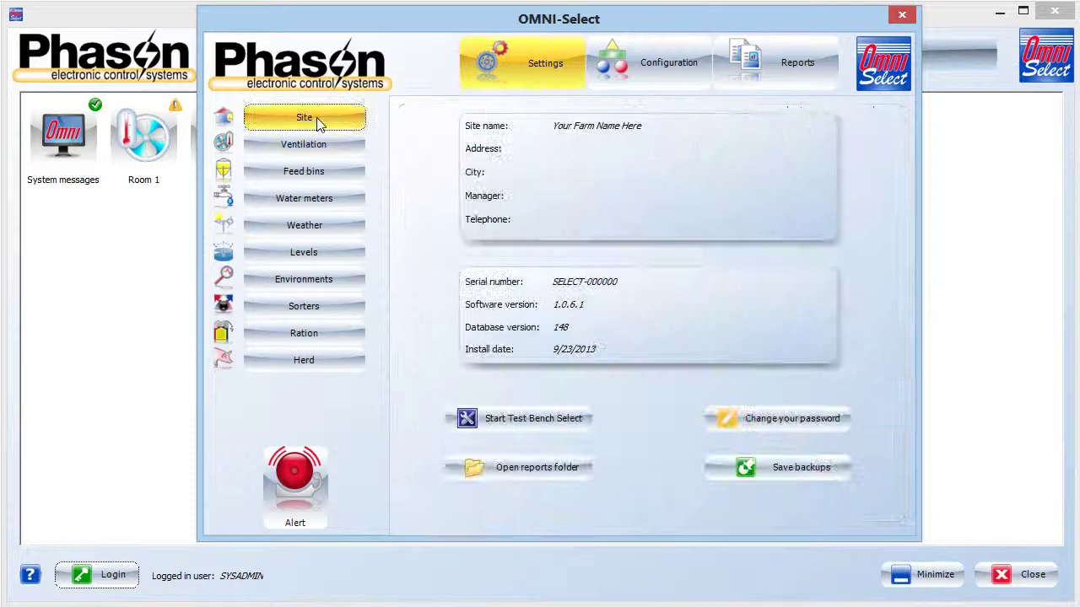
left_click(544, 425)
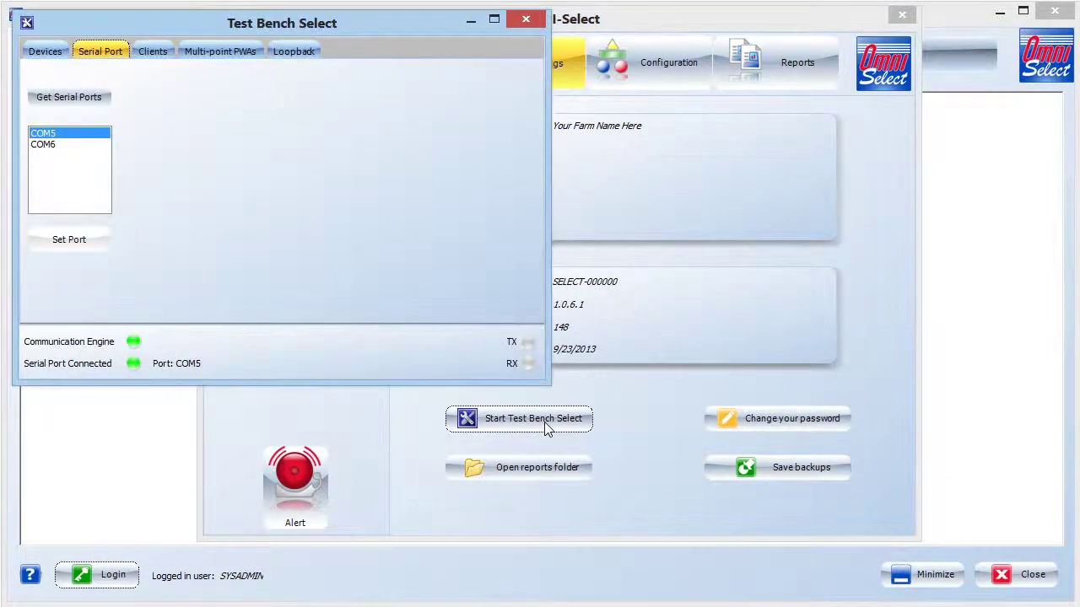
left_click(48, 53)
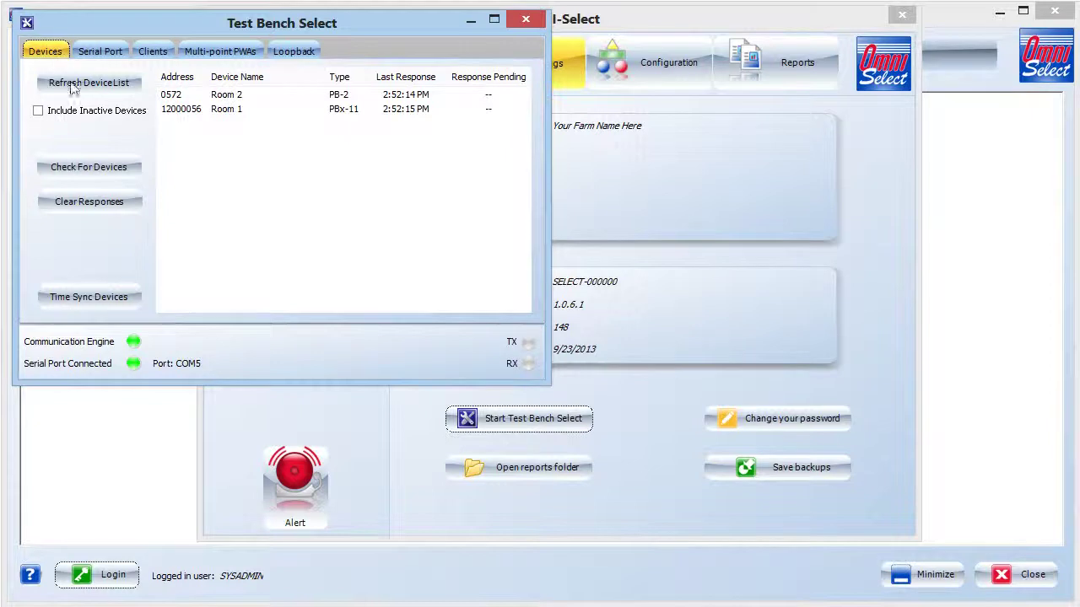
left_click(98, 90)
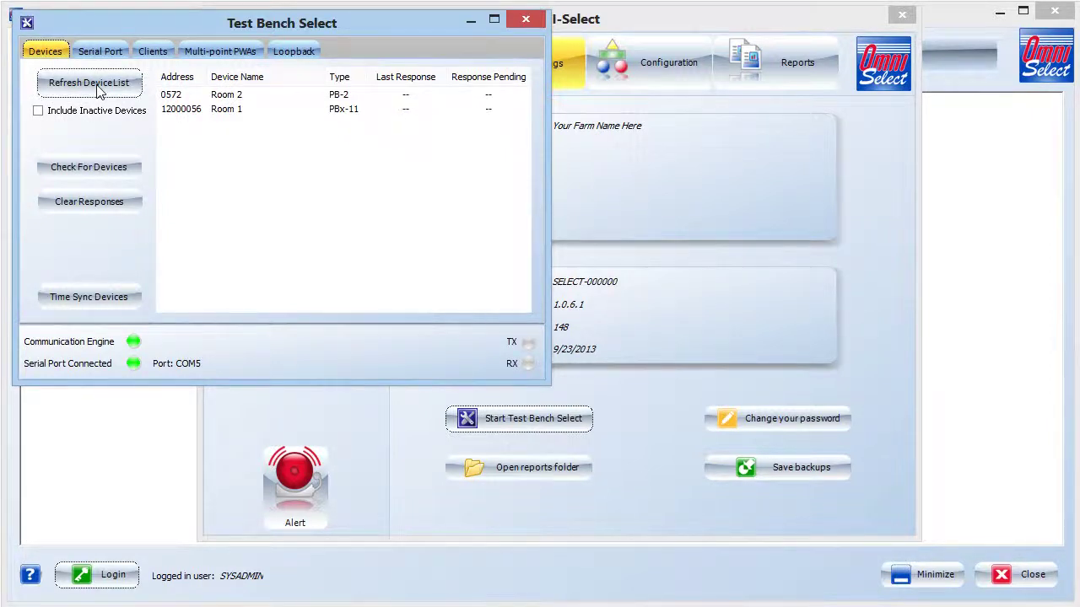
left_click(82, 173)
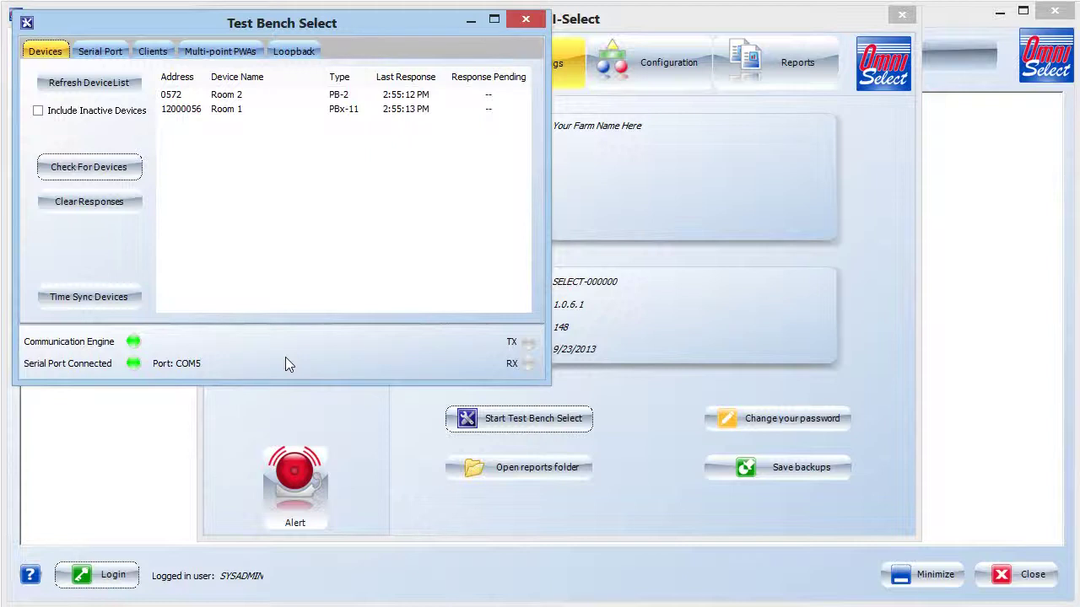
Log in all power blocks again from Ventilation Configuration, then recheck devices in Test Bench Select.
left_click(675, 199)
left_click(317, 149)
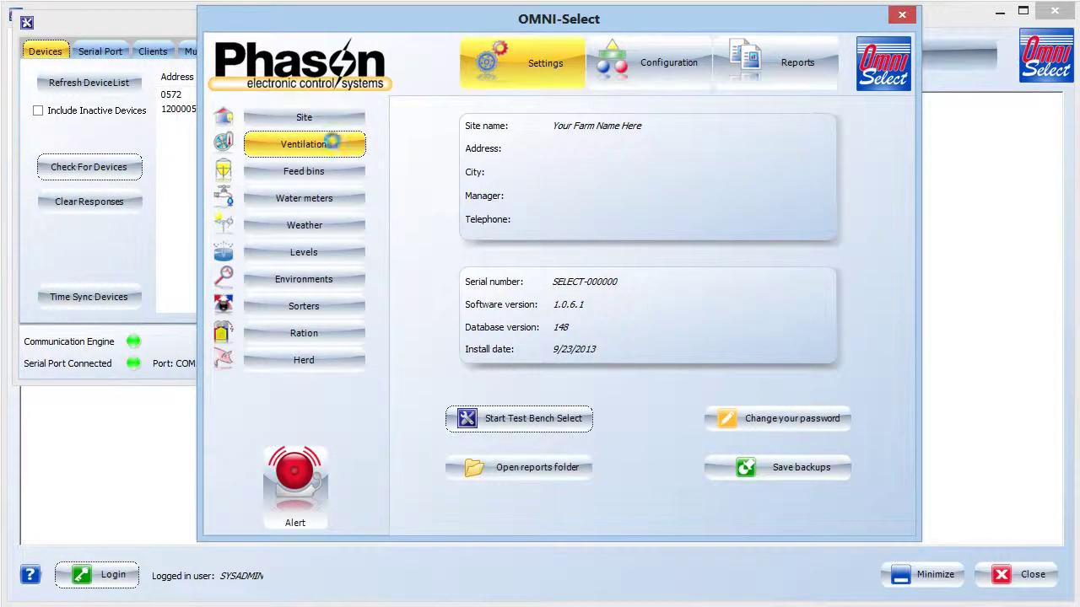
left_click(637, 67)
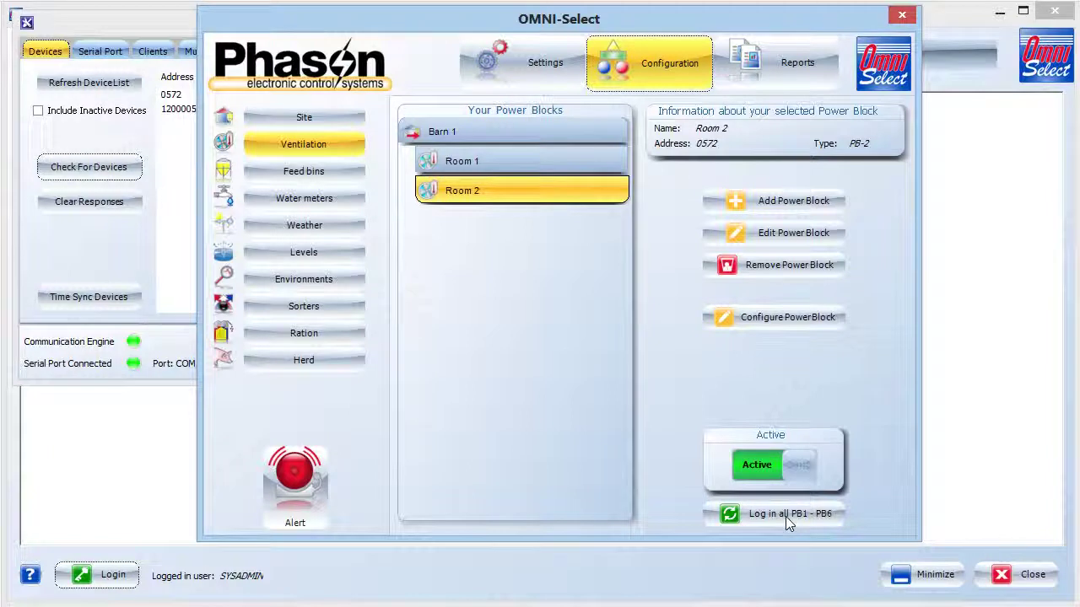
left_click(785, 516)
left_click(140, 137)
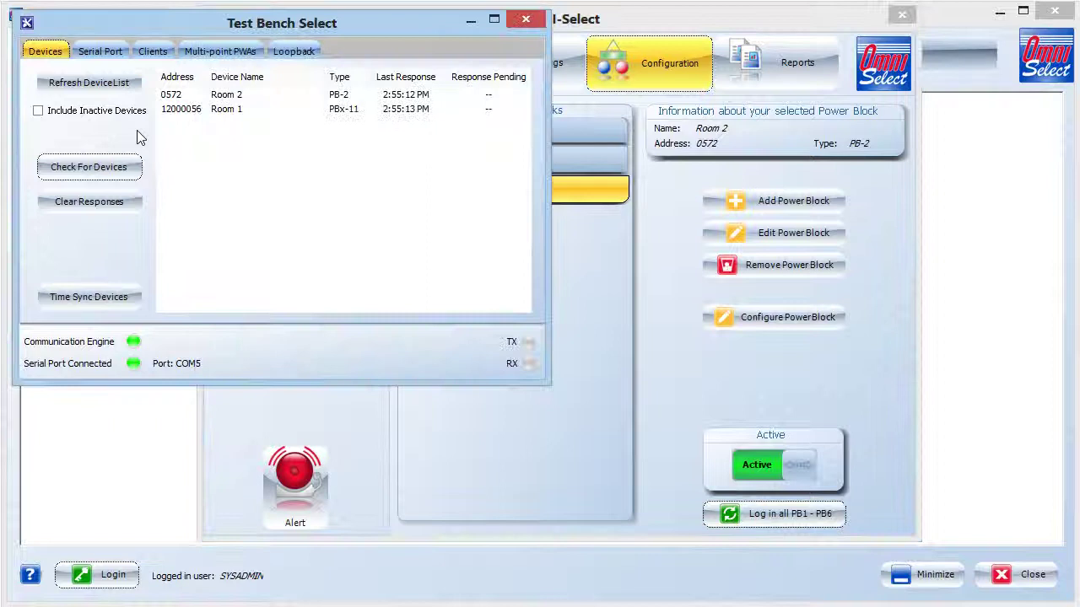
left_click(106, 175)
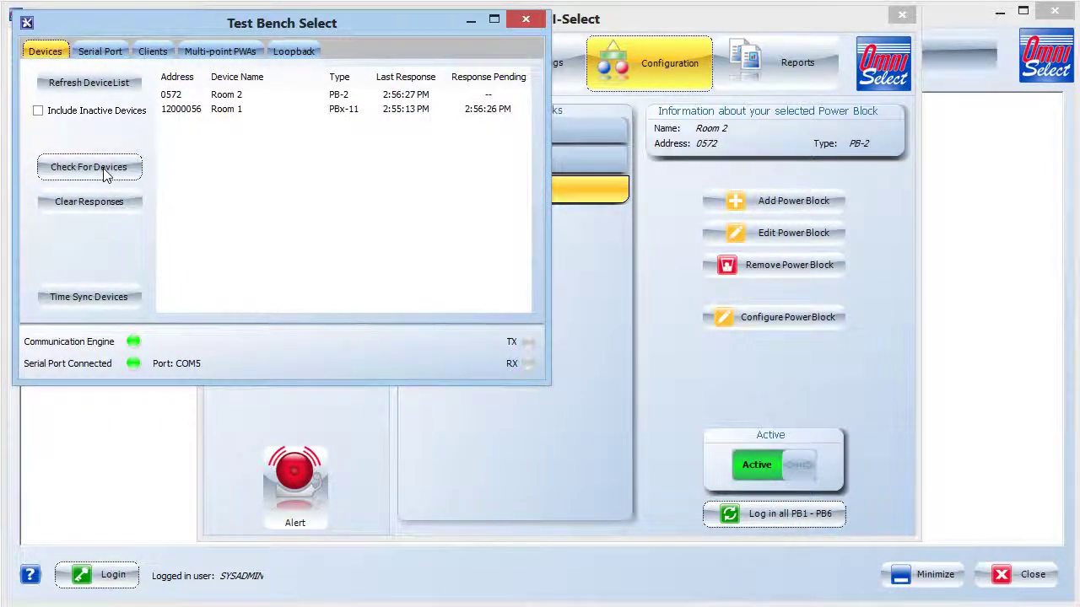